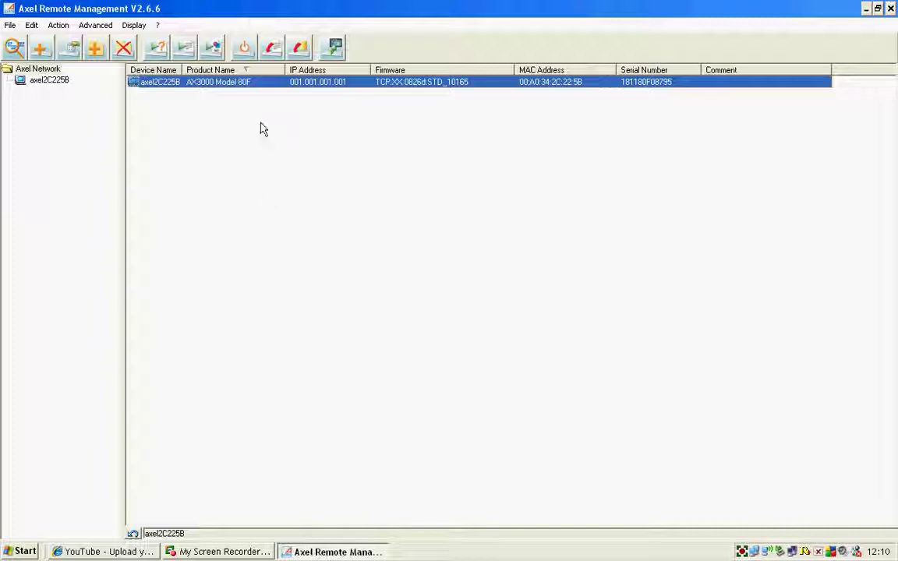
Connect to the AX3000 Model 80F terminal by remote control and open its set-up
right_click(258, 86)
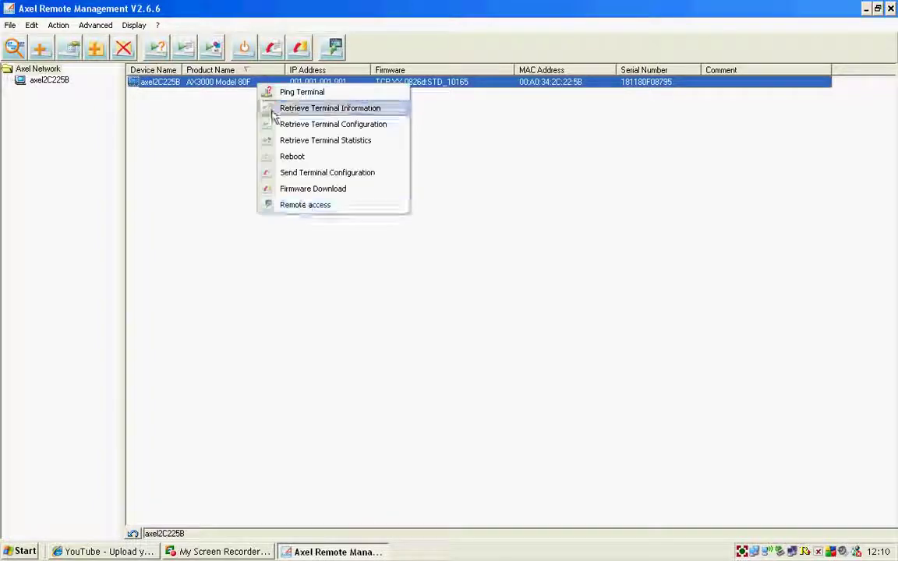
left_click(305, 207)
left_click(318, 234)
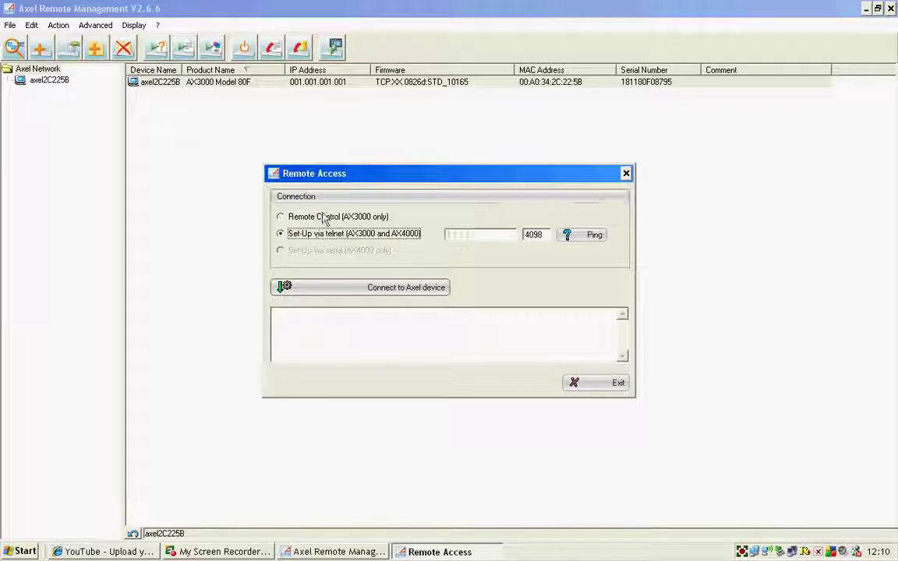
left_click(325, 217)
left_click(344, 287)
left_click(542, 145)
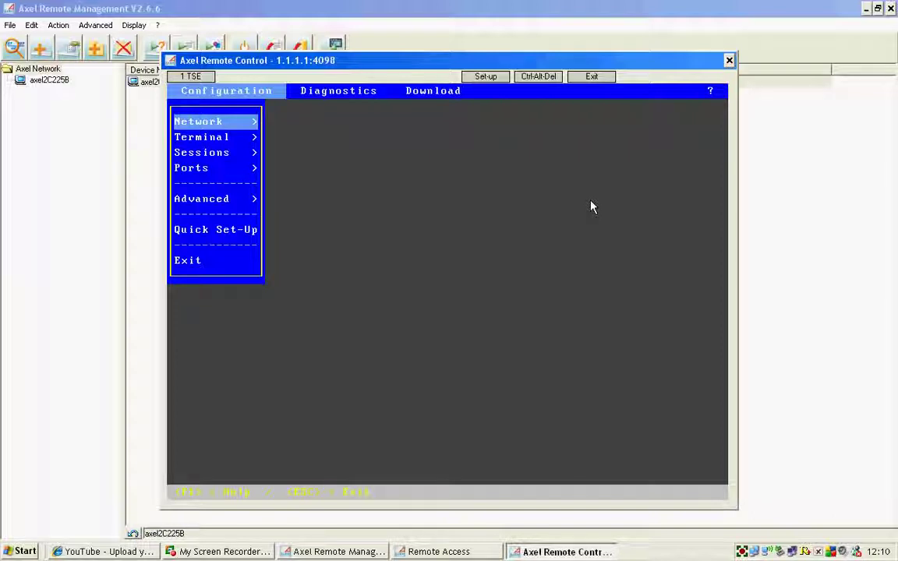
Open the redirected resources settings in the profile of Session 1 TSE (rdp)
key("Down")
key("Down")
key("Return")
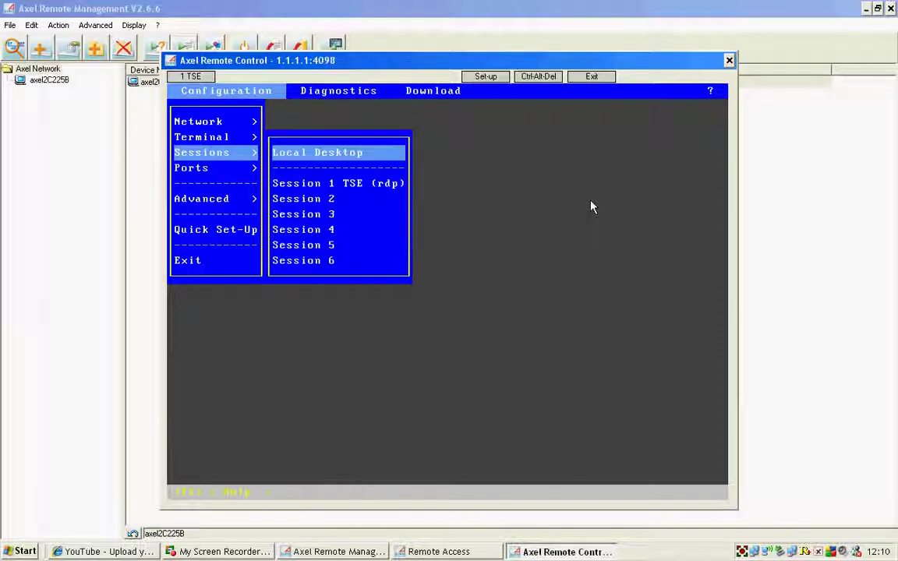
key("Down")
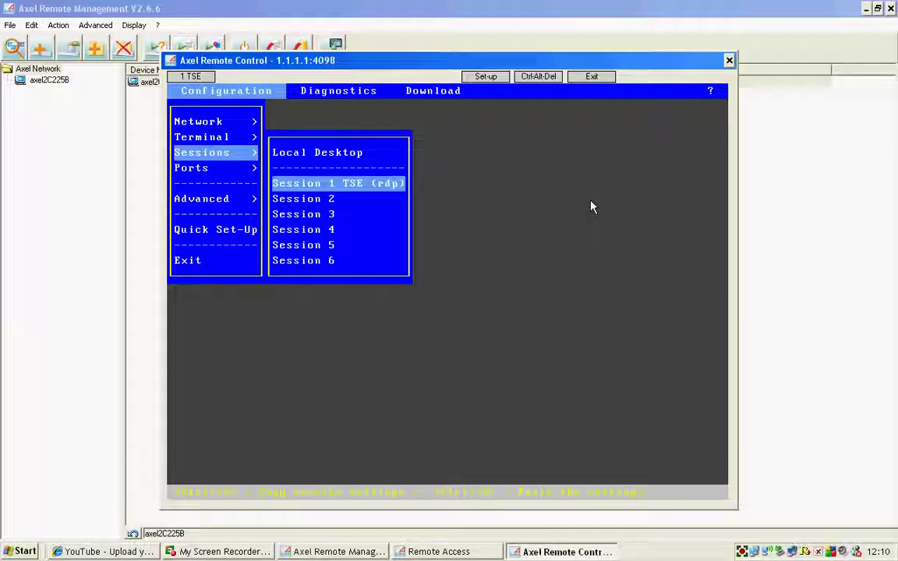
key("Return")
key("Down")
key("Down")
key("Down")
key("Down")
key("Down")
key("Down")
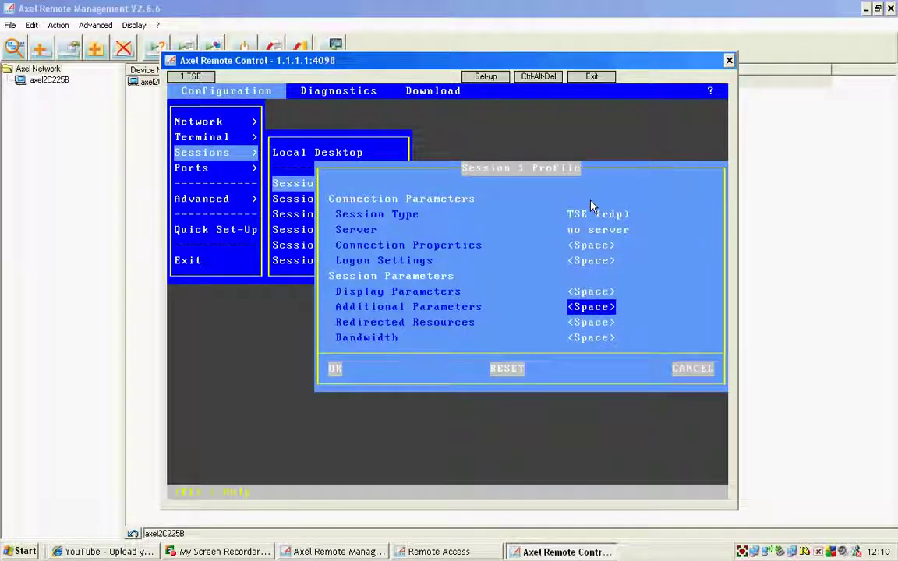
key("Return")
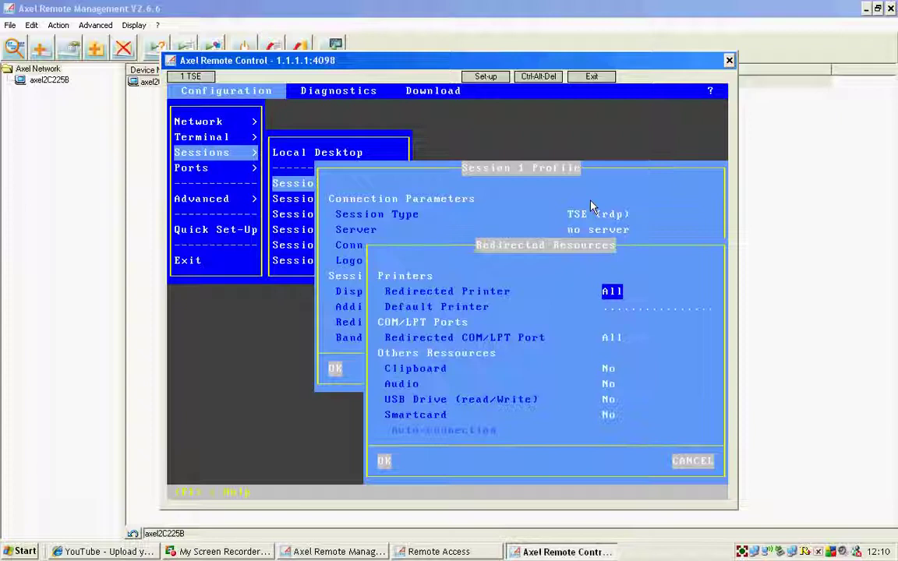
Set Audio redirection to Yes for Session 1, accept the profile, and exit the set-up saving the new configuration
key("Down")
key("Down")
key("Down")
key("Down")
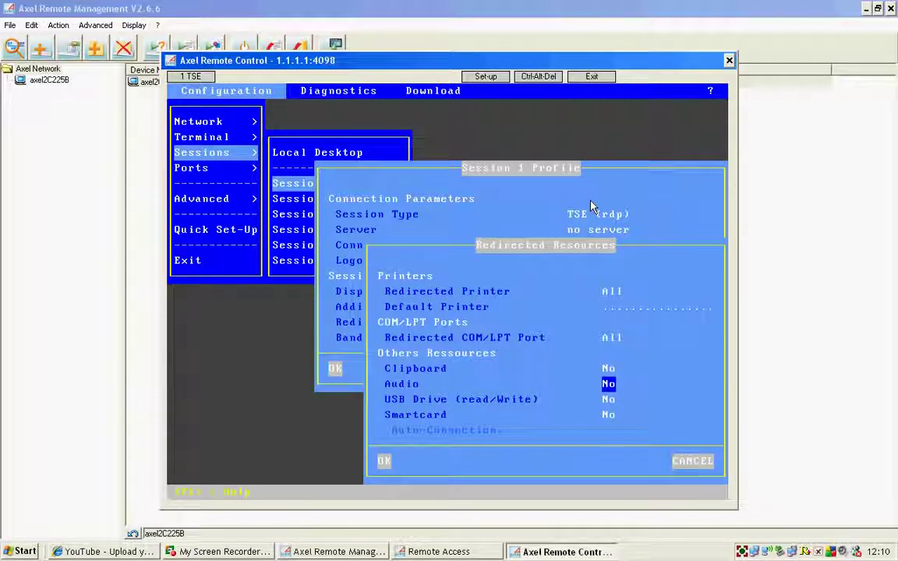
key("space")
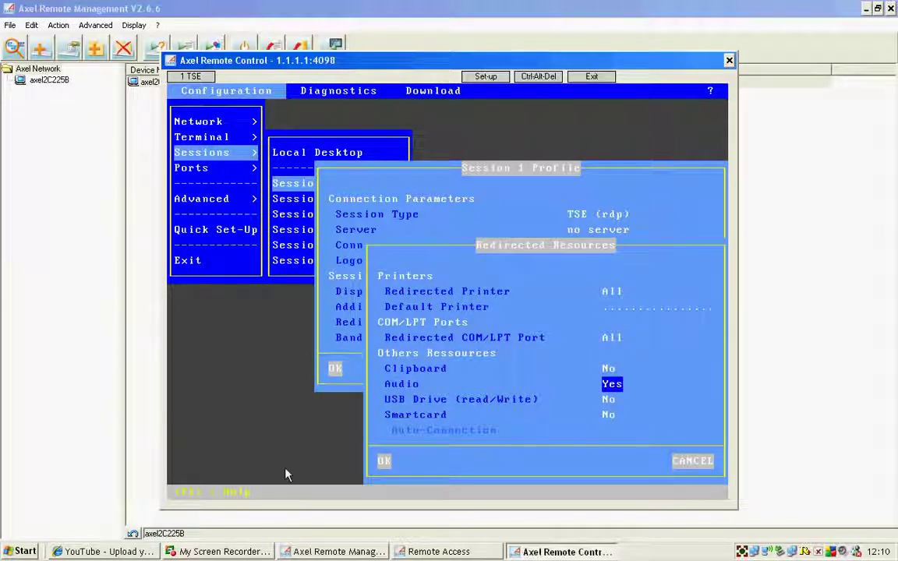
left_click(383, 461)
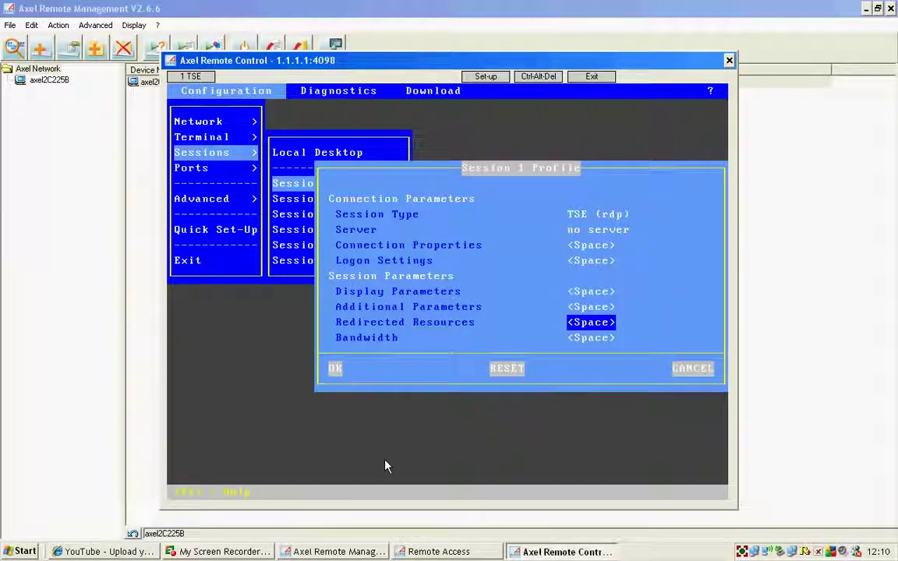
left_click(335, 368)
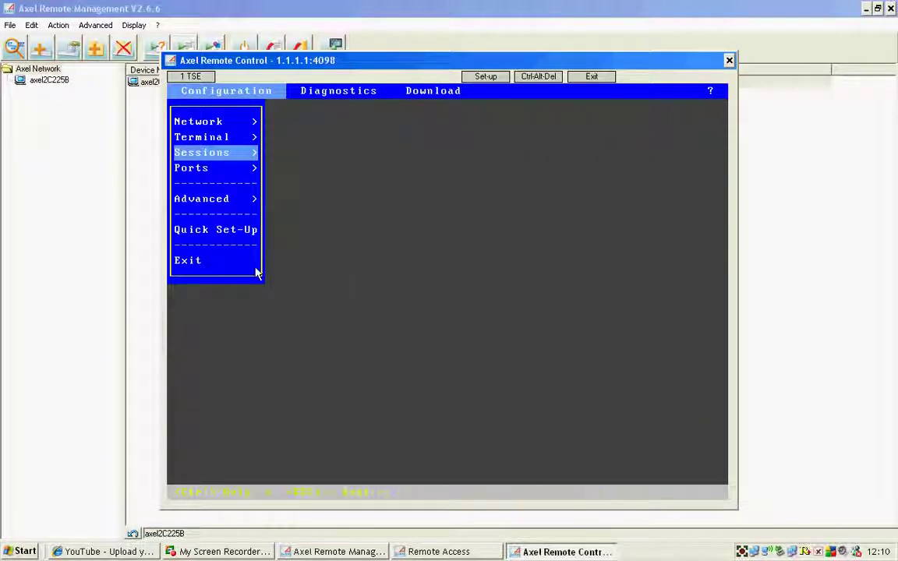
left_click(205, 263)
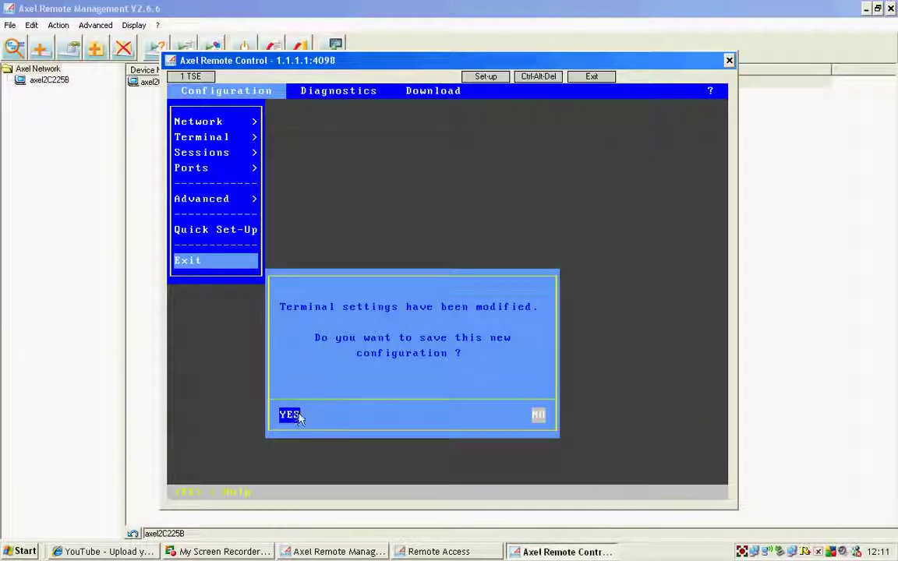
key("Return")
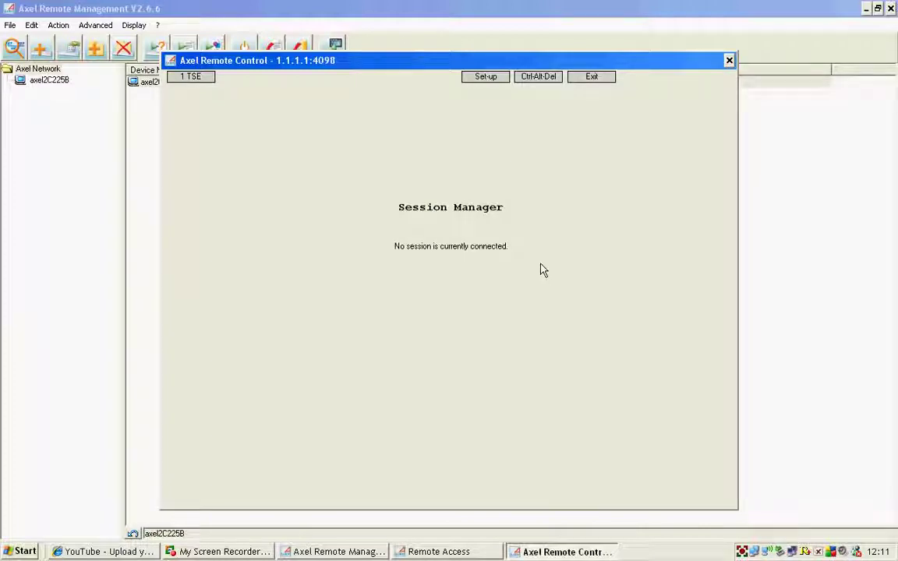
Reopen the terminal set-up and set the Usb1 logical port's RDP/ICA redirection to As Printer
left_click(485, 78)
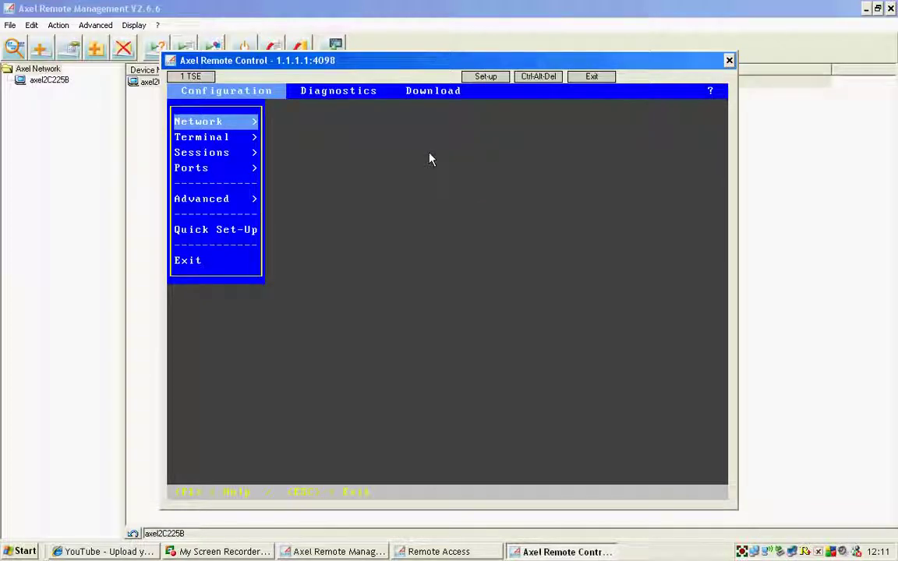
left_click(207, 156)
left_click(201, 169)
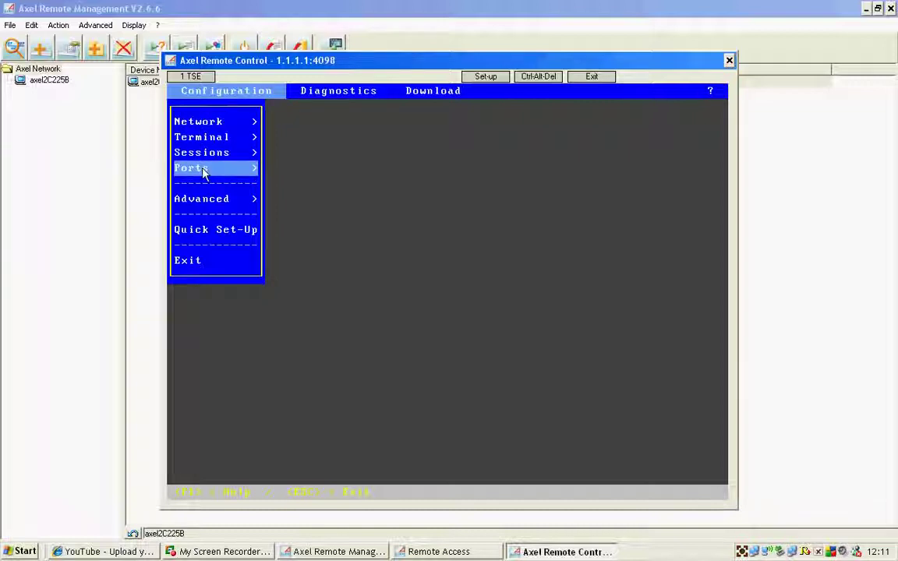
left_click(202, 169)
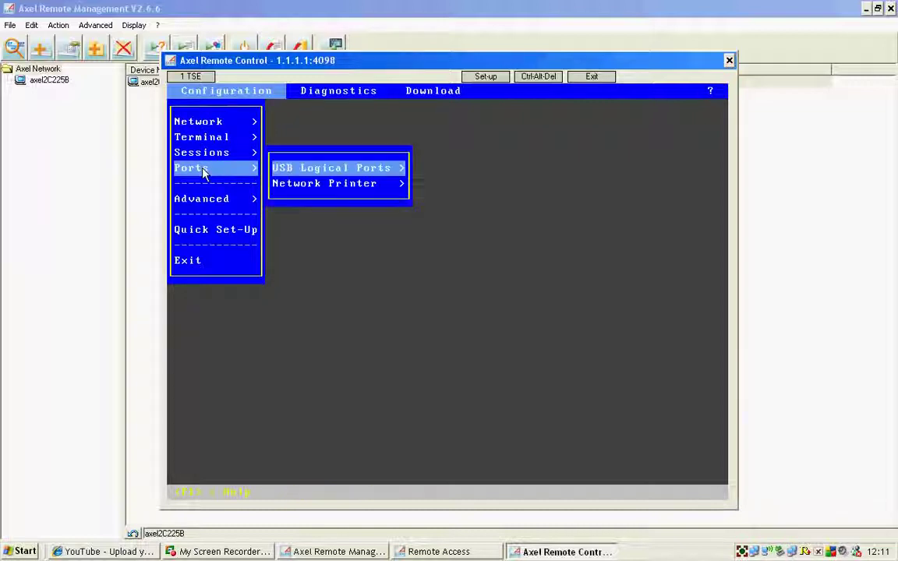
left_click(312, 169)
left_click(459, 170)
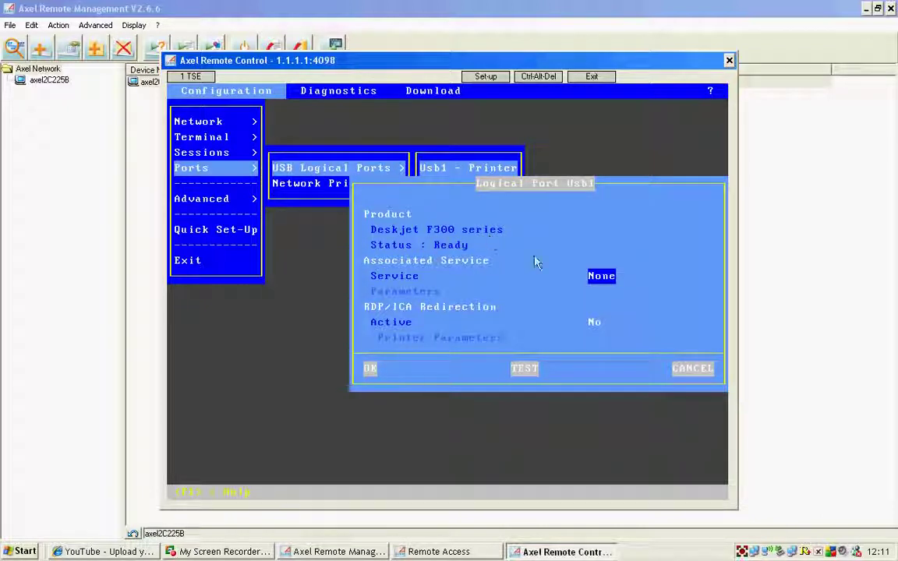
left_click(594, 324)
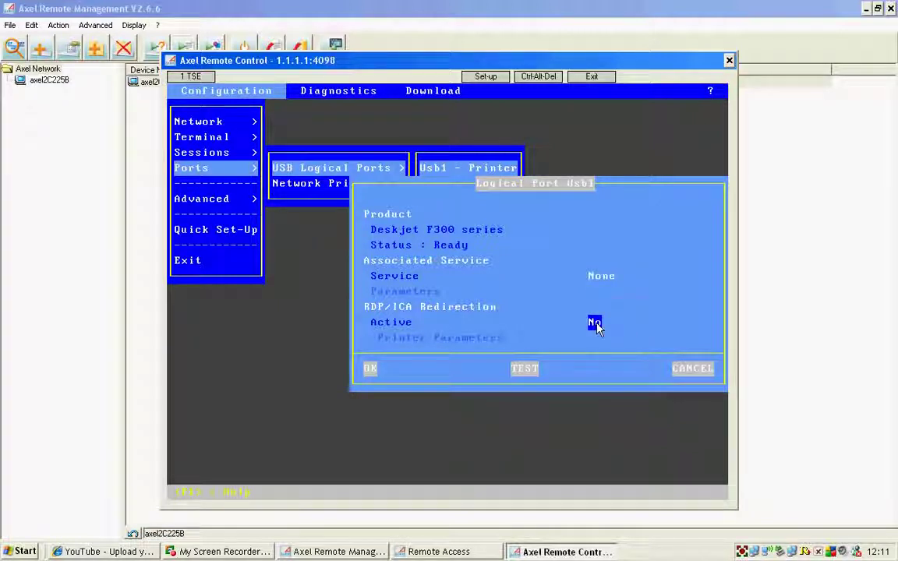
left_click(593, 323)
Name the redirected Usb1 printer Goods-in in its printer parameters and accept the port settings
left_click(616, 340)
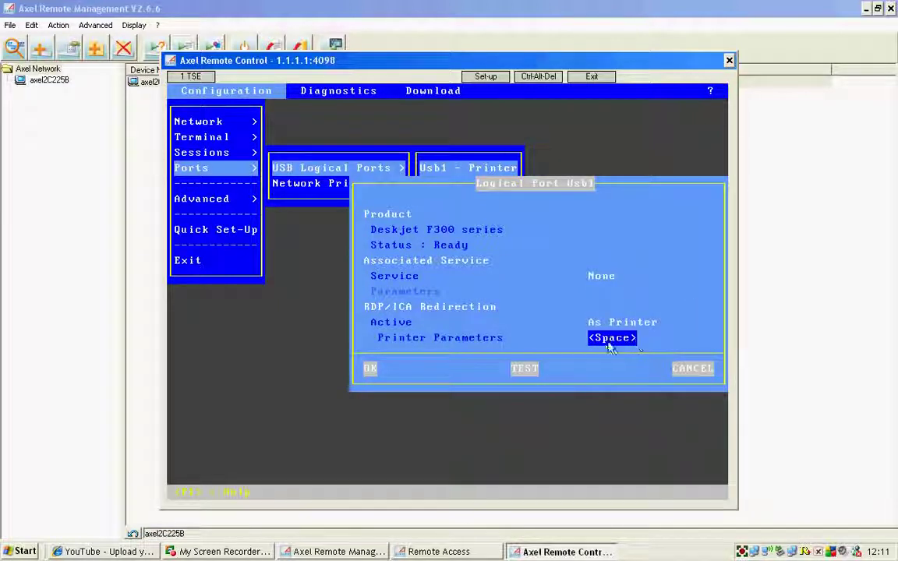
left_click(610, 340)
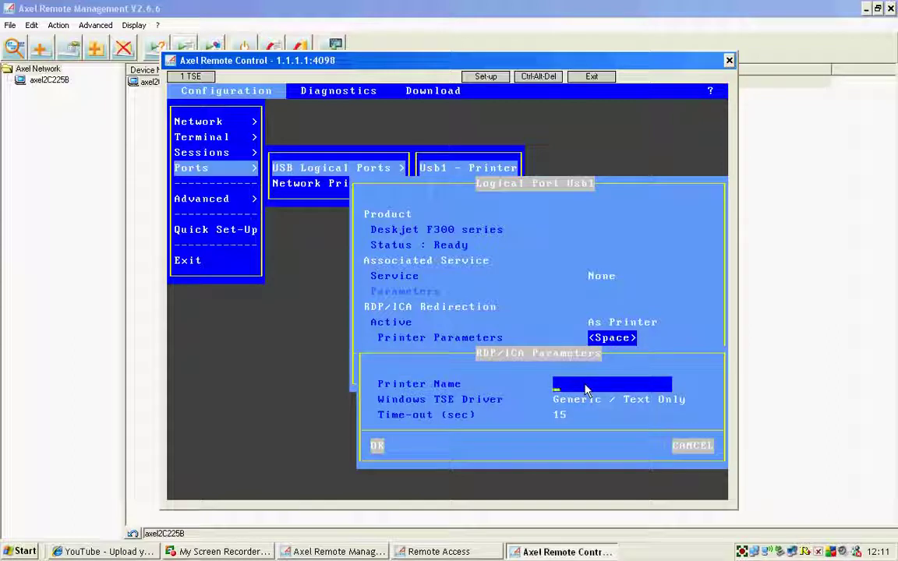
type("Goods-in")
key("Down")
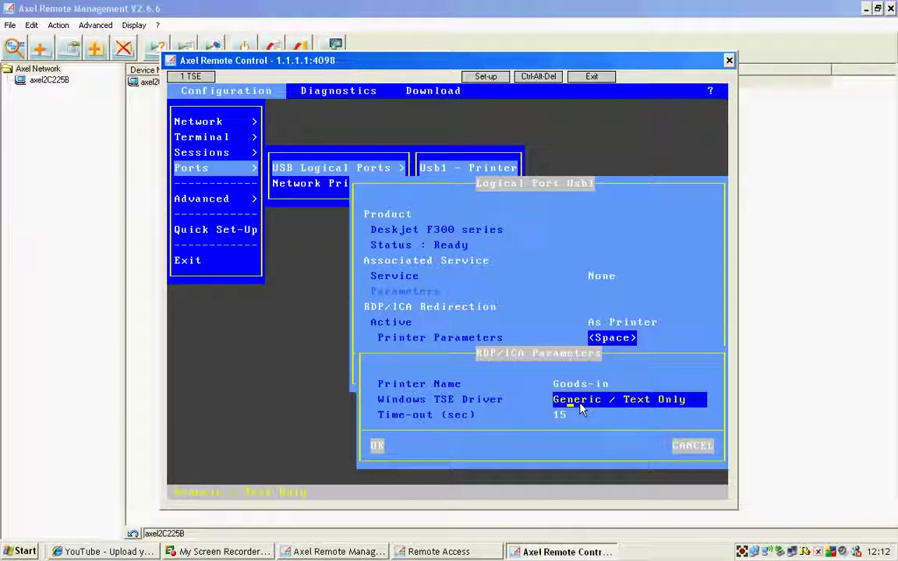
left_click(378, 445)
left_click(369, 369)
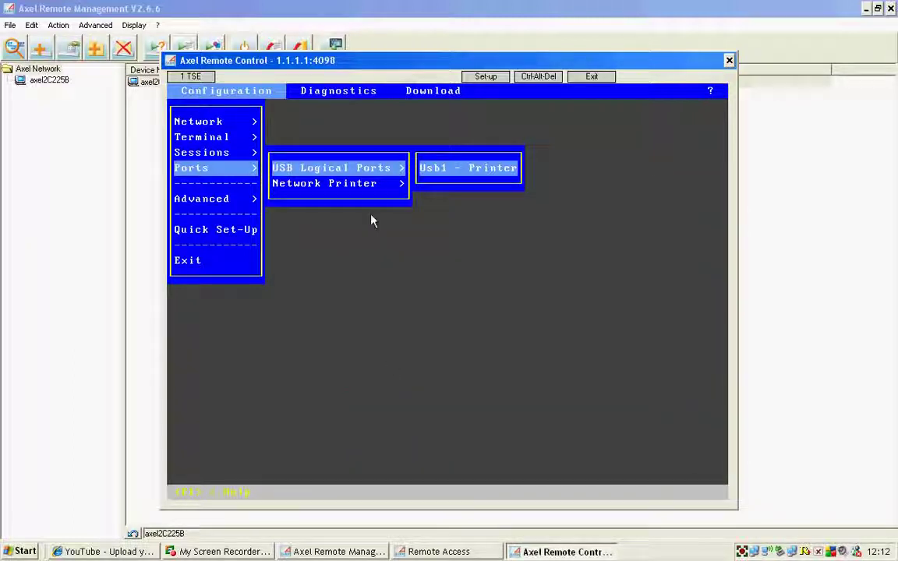
Exit the terminal set-up and save the new configuration
key("Escape")
key("Escape")
key("Escape")
left_click(220, 261)
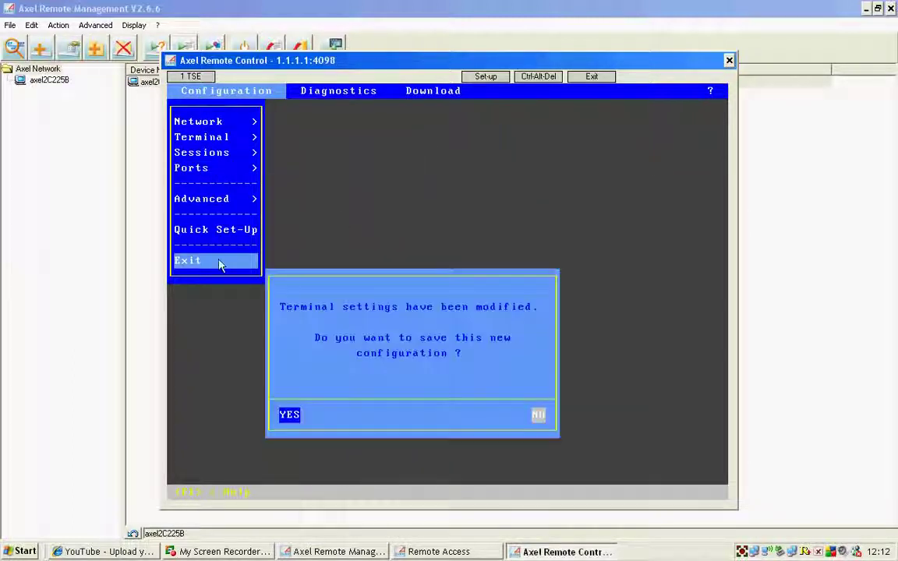
left_click(289, 416)
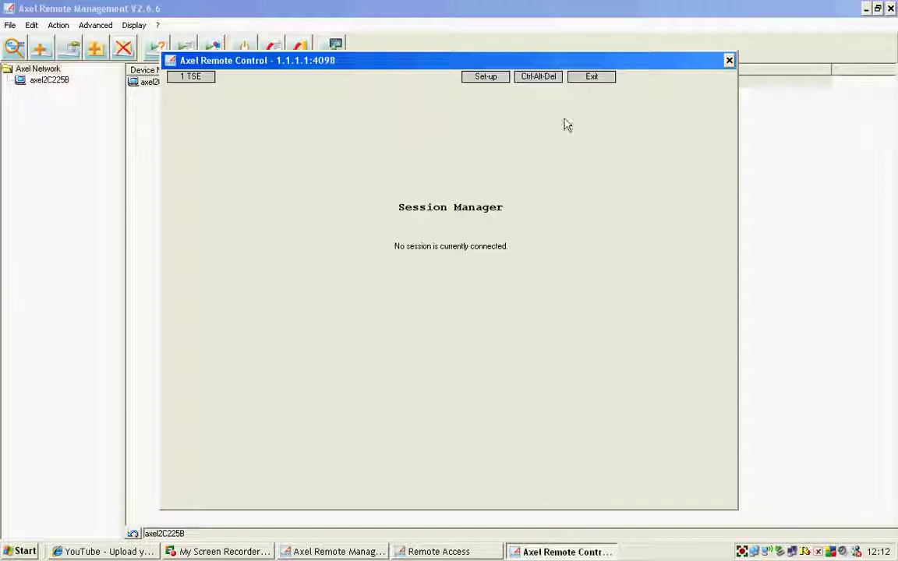
Review the USB drive access permission choices in the terminal's global RDP/ICA settings, ending on Read/Write (single session), and accept
left_click(492, 83)
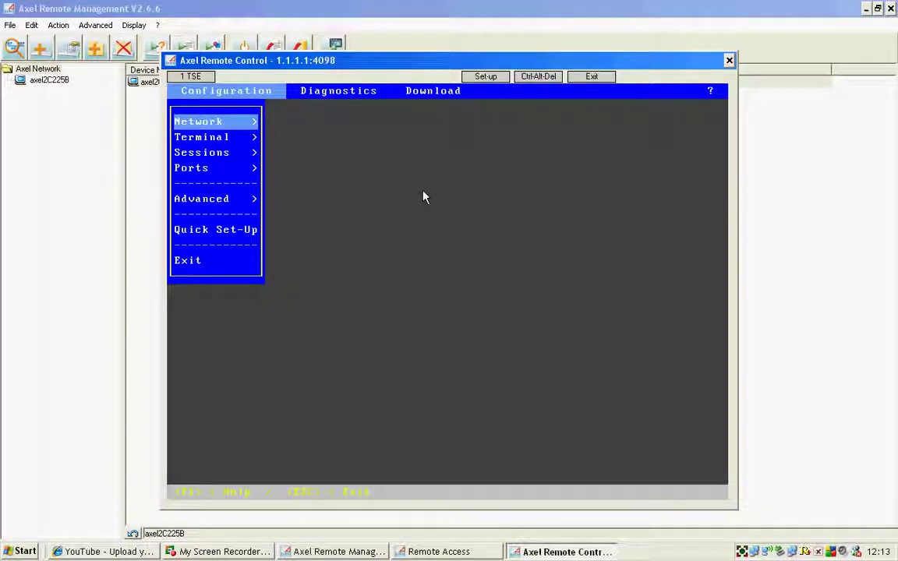
left_click(221, 138)
left_click(207, 141)
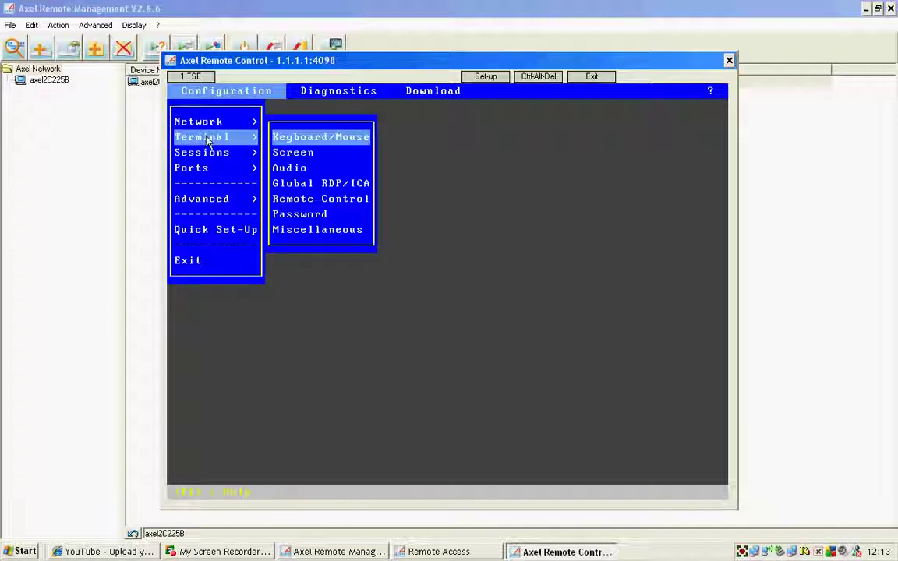
left_click(324, 187)
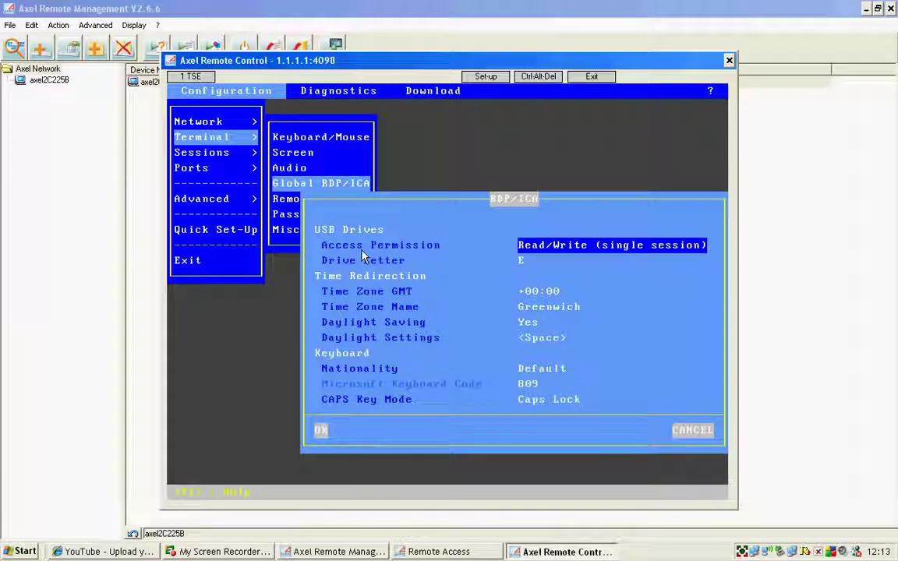
left_click(545, 247)
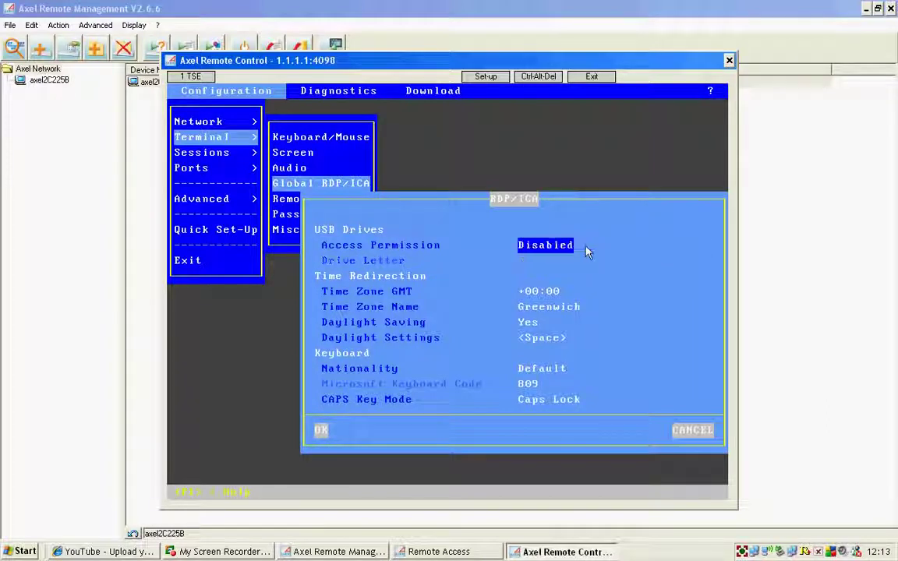
left_click(560, 248)
left_click(560, 247)
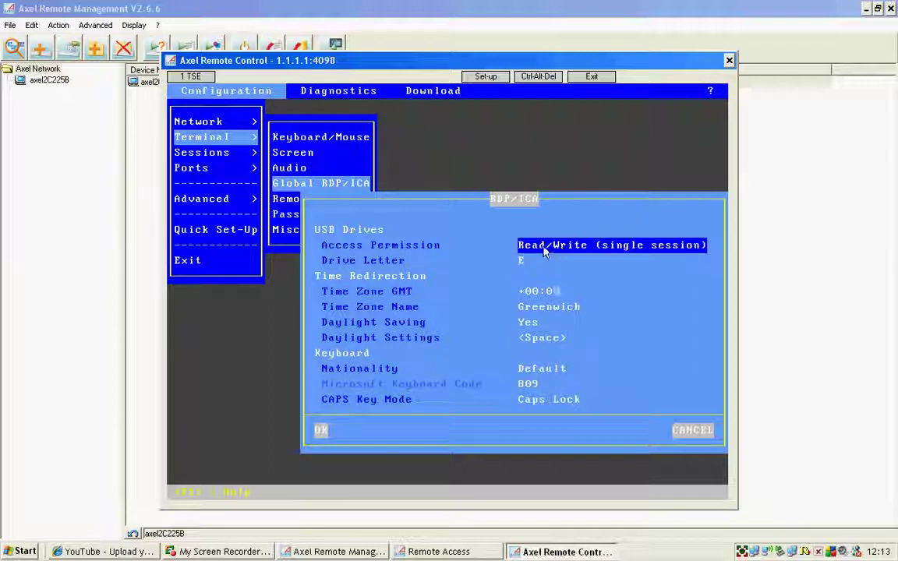
key("Down")
key("Down")
key("Down")
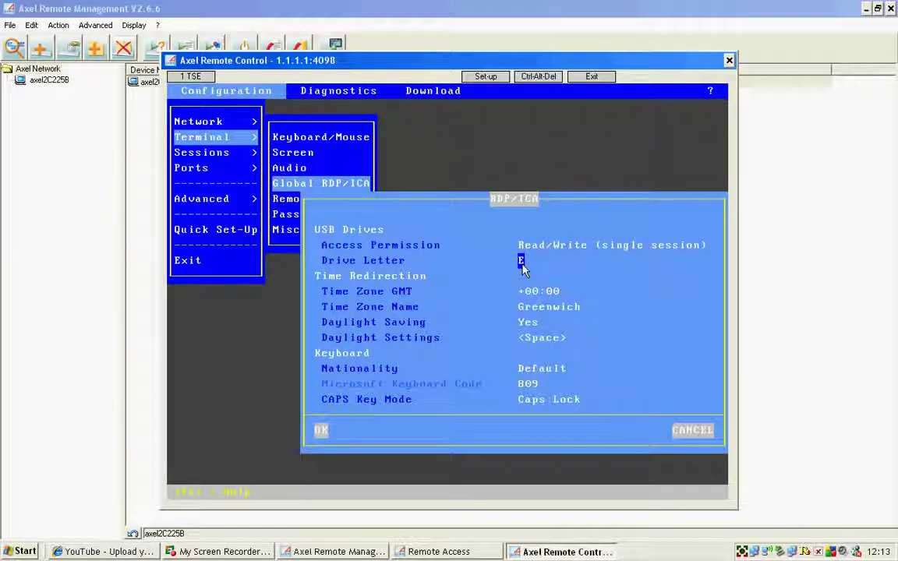
left_click(320, 430)
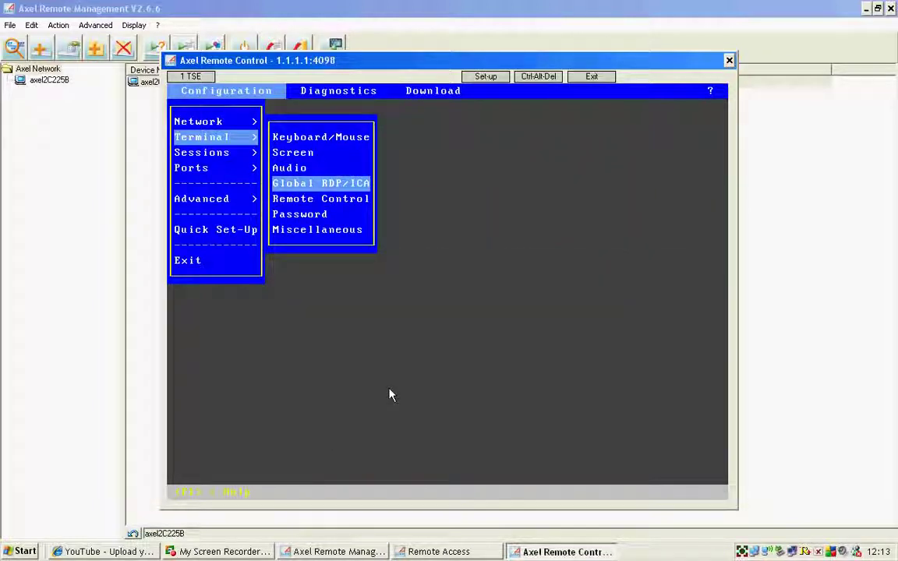
Set USB Drive (read/Write) redirection to Yes in Session 1's redirected resources and accept the session profile
left_click(210, 156)
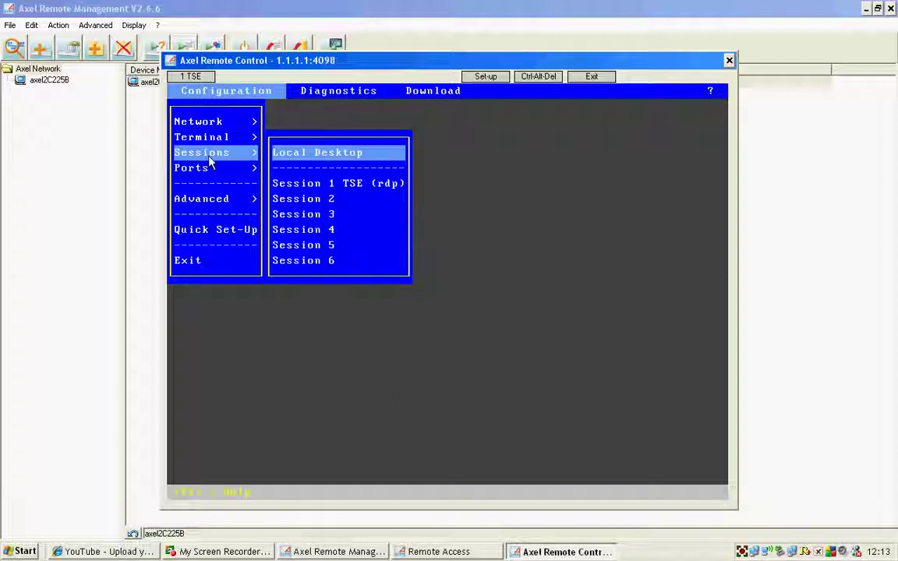
left_click(308, 185)
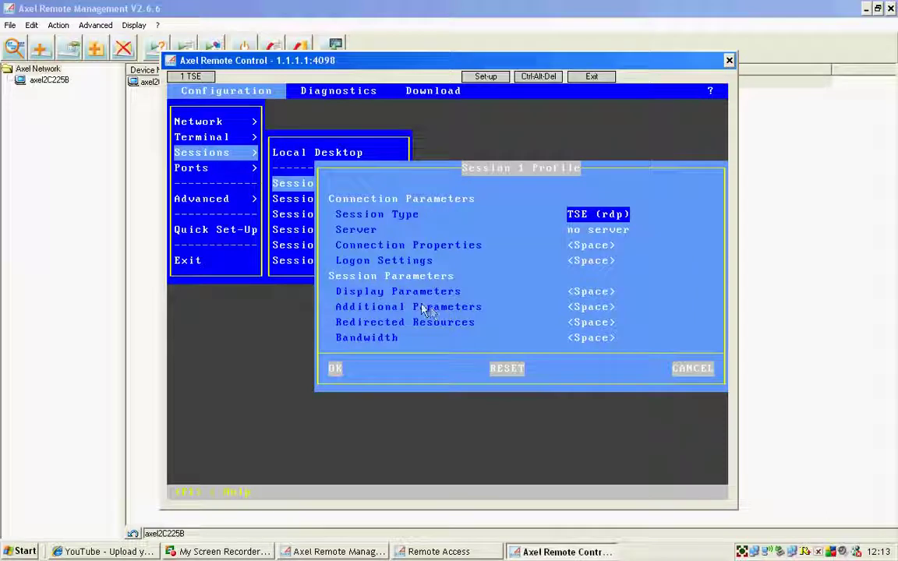
double_click(440, 325)
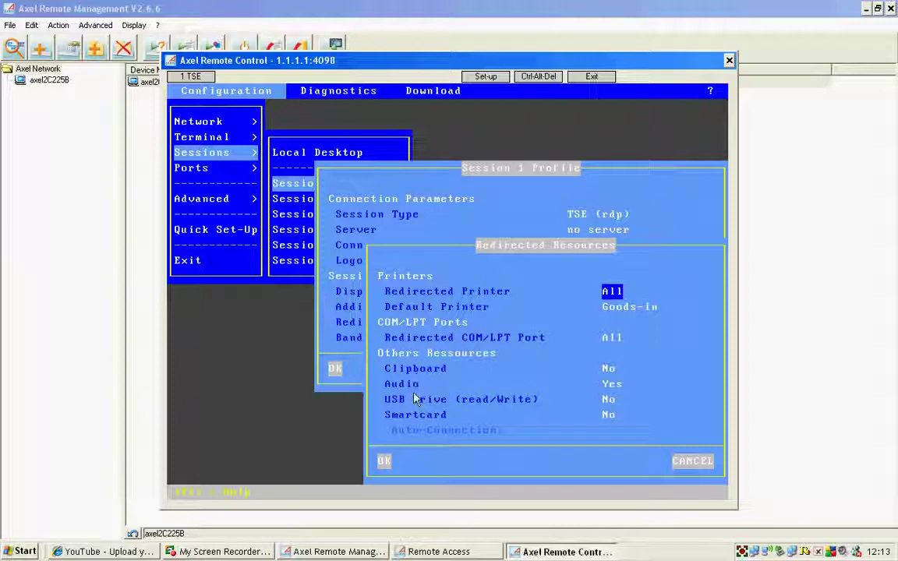
double_click(608, 400)
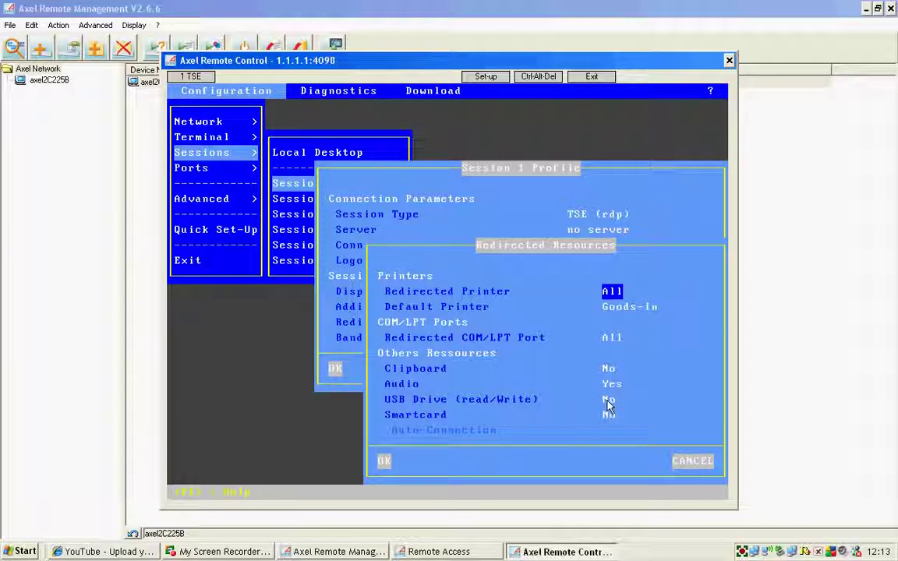
left_click(382, 461)
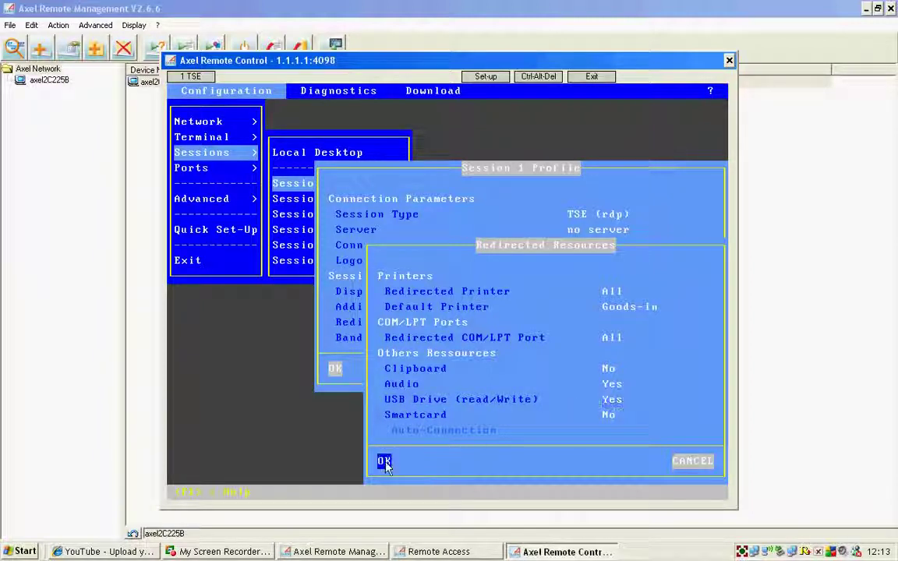
left_click(334, 368)
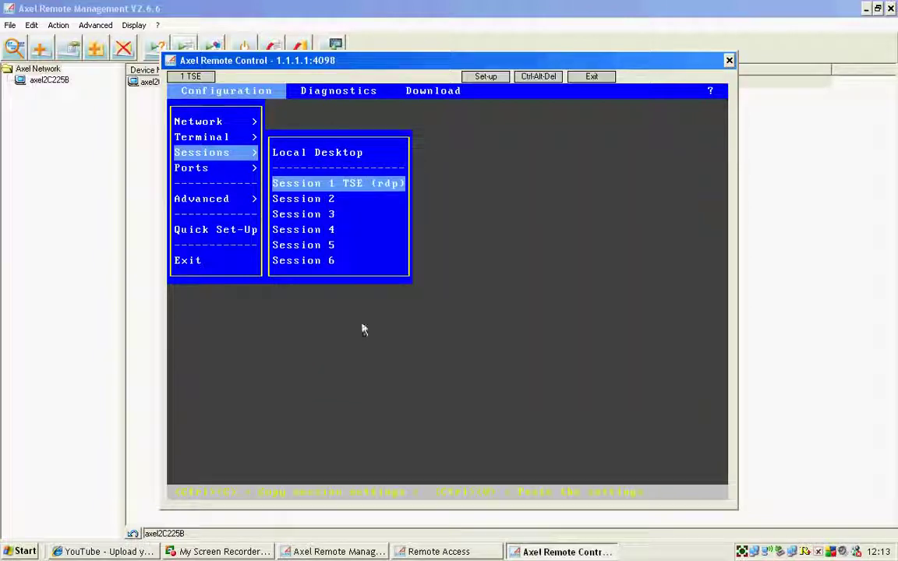
Exit the terminal set-up and save the modified configuration with the USB drive redirection
key("Escape")
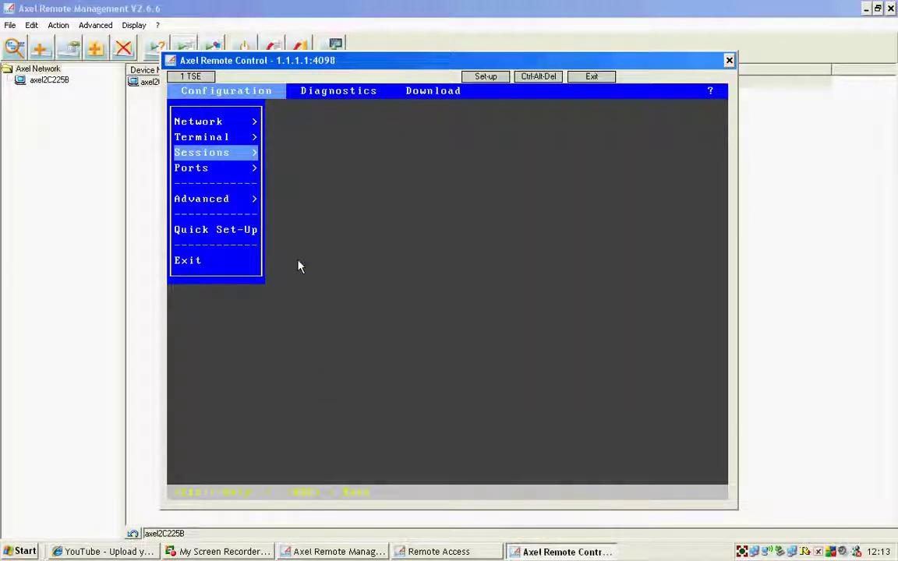
left_click(203, 265)
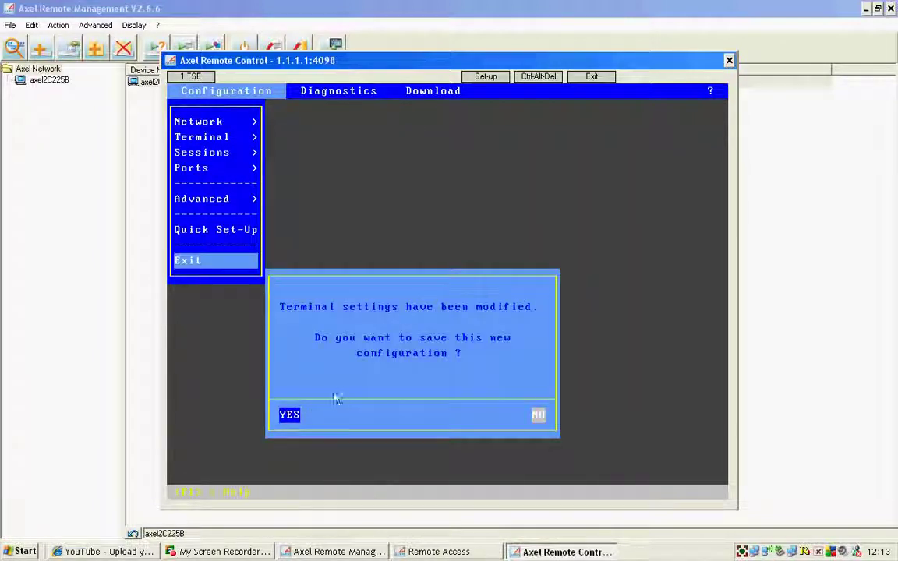
key("Return")
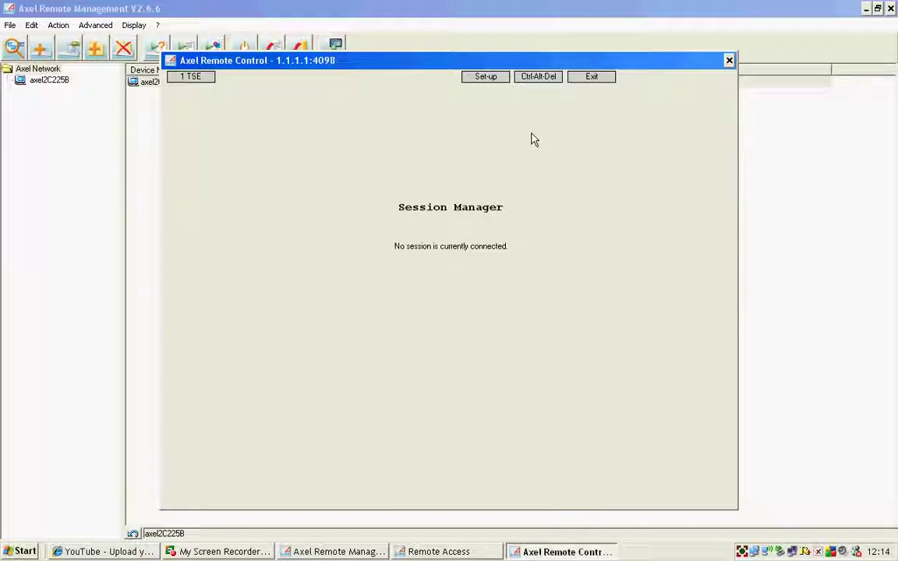
Reopen the terminal set-up and inspect the C-Media USB Headphone Set's details in the USB diagnostics device list
left_click(484, 78)
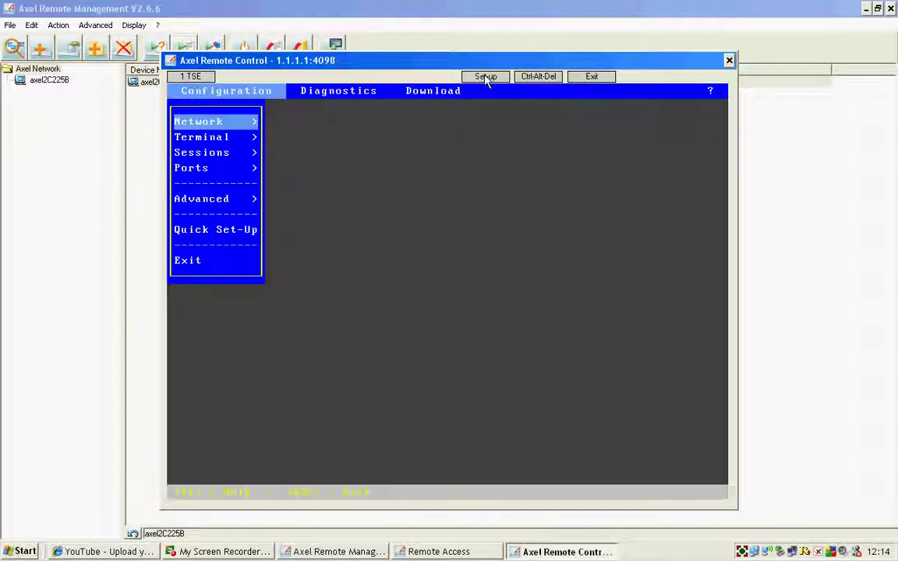
key("Left")
key("Right")
key("Right")
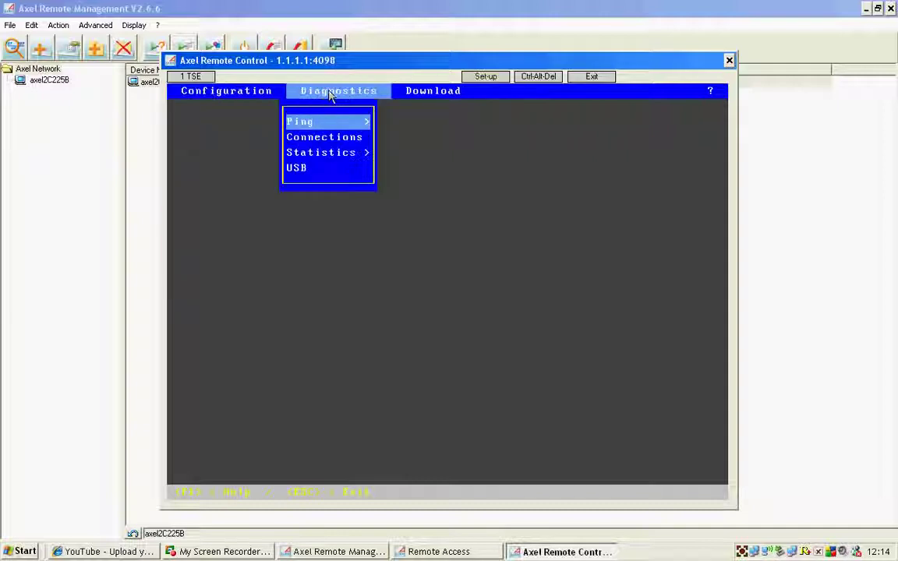
left_click(300, 170)
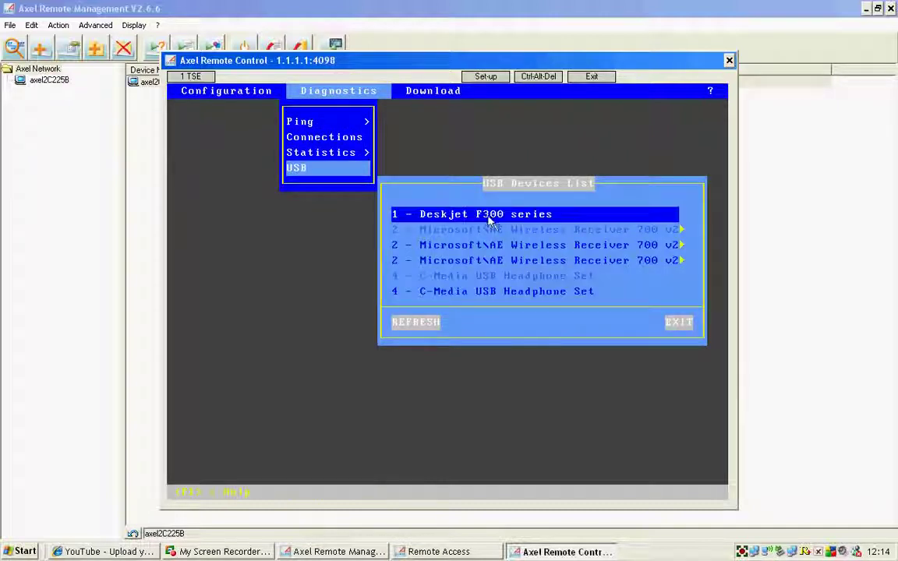
left_click(515, 293)
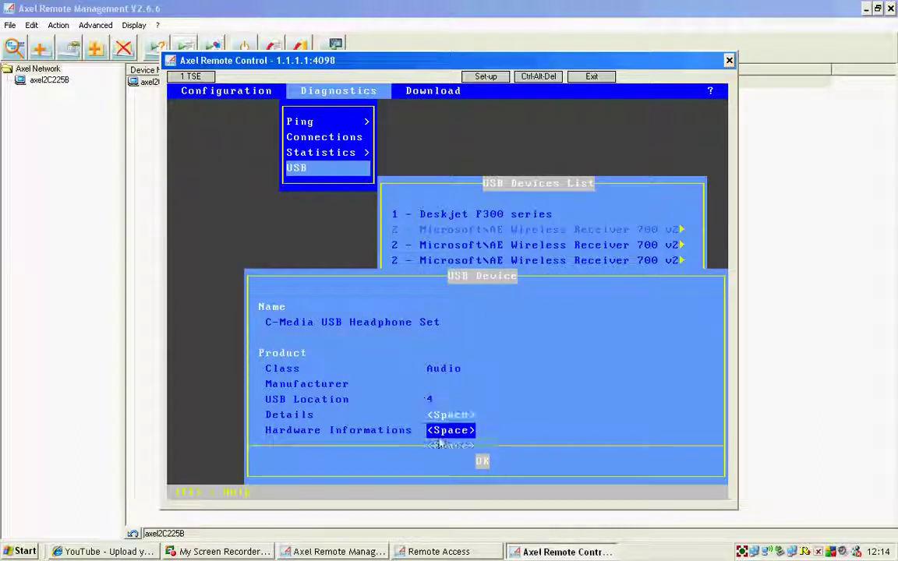
left_click(482, 461)
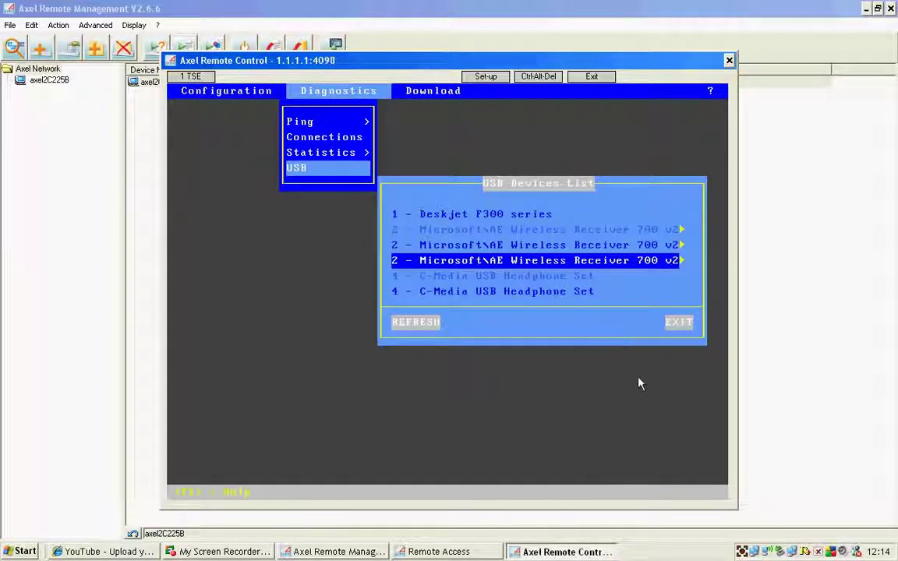